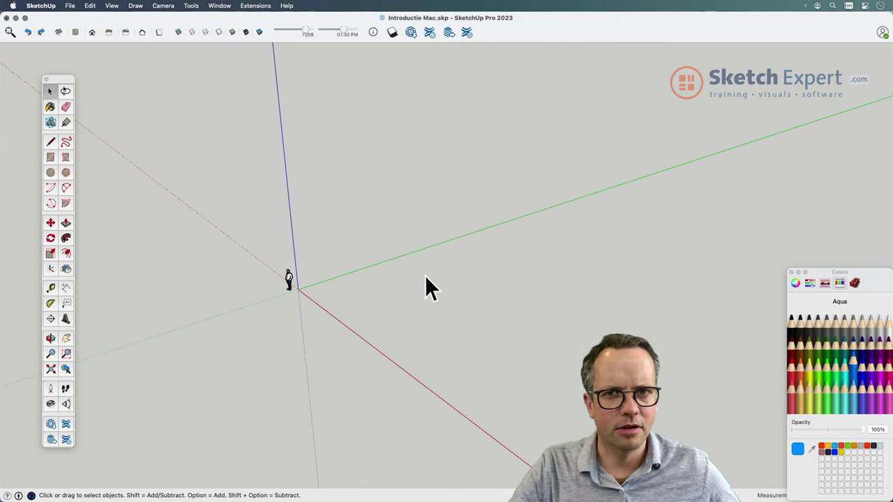
Draw a closed freehand loop on the ground plane, forming an irregular blob face.
click(66, 142)
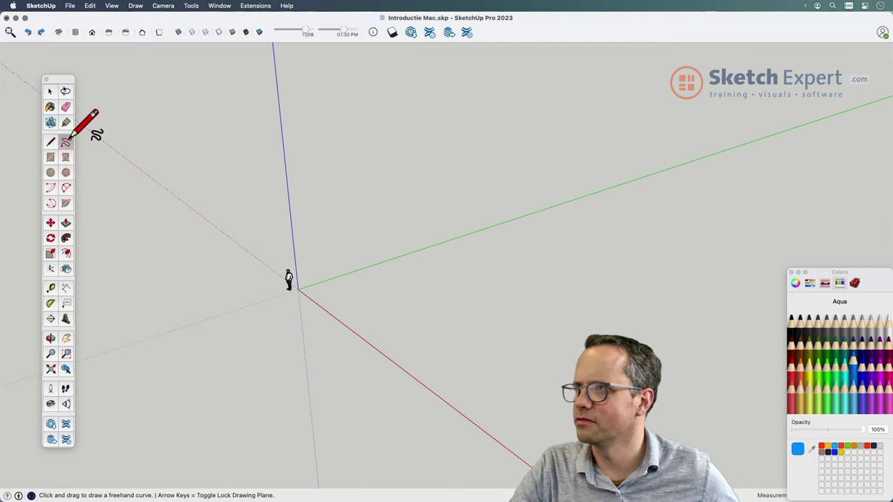
middle_drag(349, 325, 330, 365)
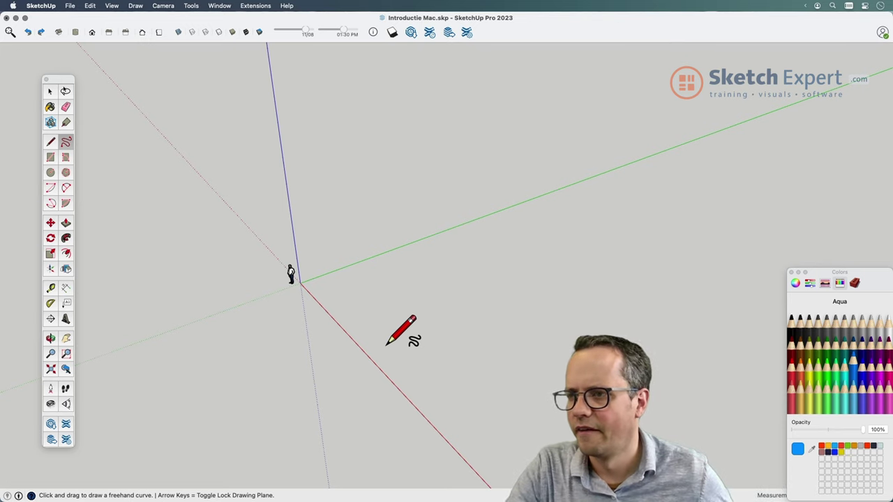
mouse_move(389, 347)
mouse_down()
mouse_move(611, 215)
mouse_move(724, 329)
mouse_up()
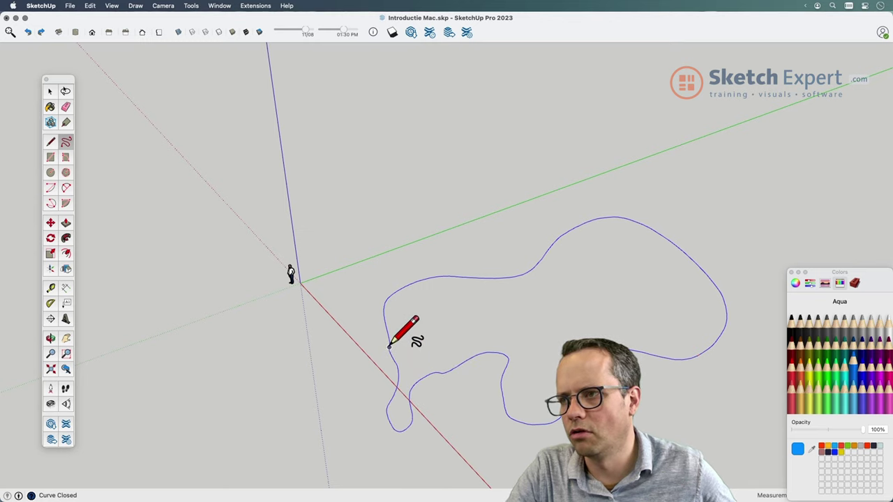
key(space)
mouse_move(572, 318)
middle_down()
mouse_move(441, 447)
mouse_move(411, 392)
mouse_move(492, 358)
middle_up()
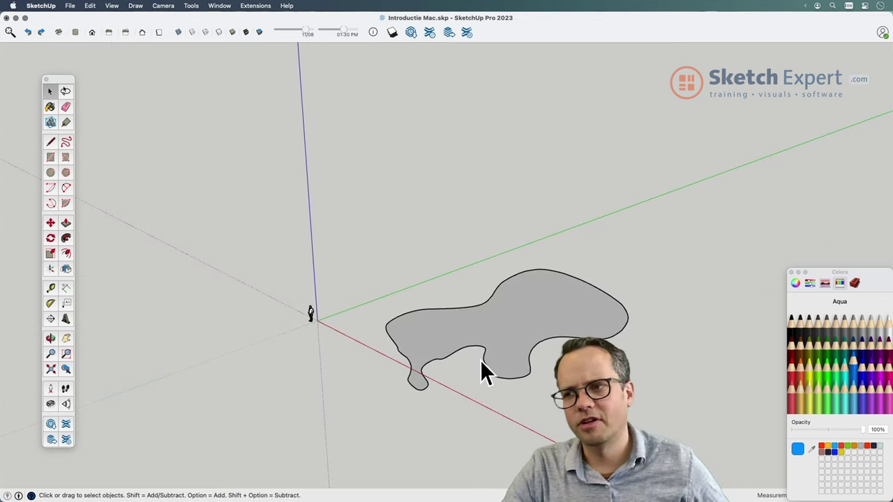
Push/Pull the freehand blob face upward into a thin slab with shallow sides.
mouse_move(468, 370)
middle_down()
mouse_move(485, 359)
mouse_move(447, 446)
mouse_move(492, 409)
mouse_move(468, 442)
mouse_move(490, 395)
middle_up()
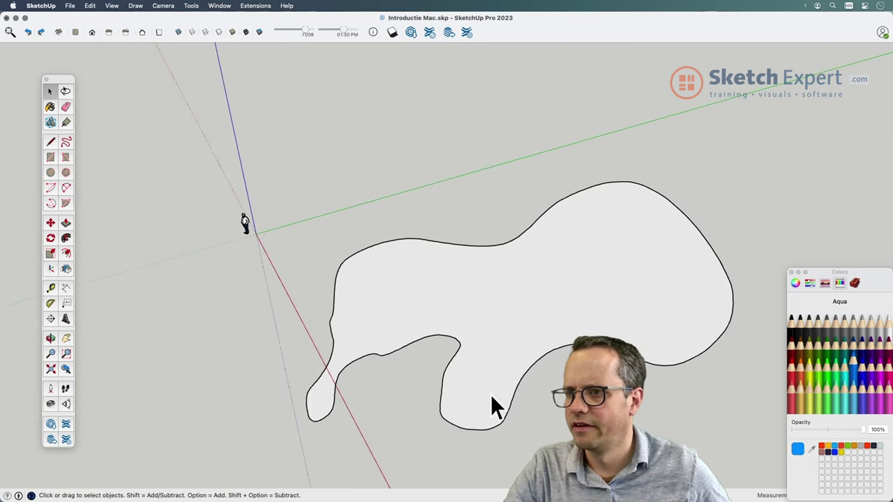
key(p)
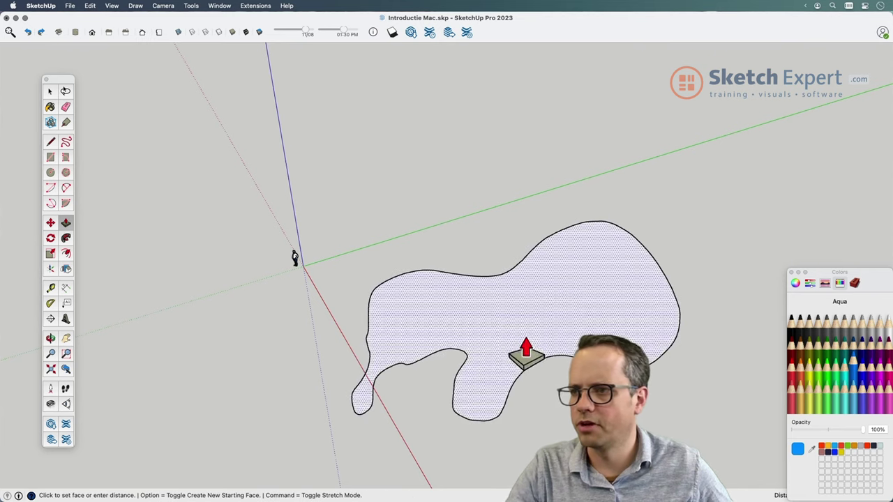
drag(526, 352, 533, 315)
mouse_move(542, 423)
middle_down()
mouse_move(572, 447)
mouse_move(677, 409)
mouse_move(423, 303)
mouse_move(503, 421)
mouse_move(554, 443)
middle_up()
key(space)
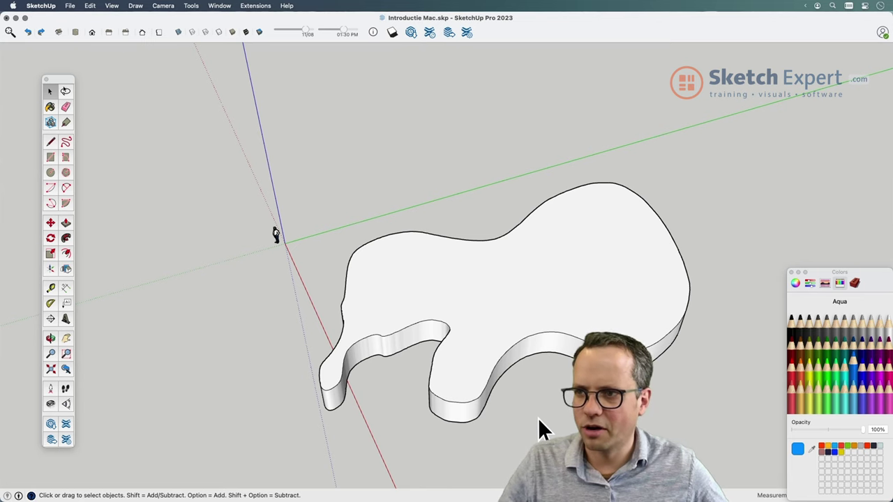
scroll(504, 351, down, 5)
scroll(504, 351, up, 3)
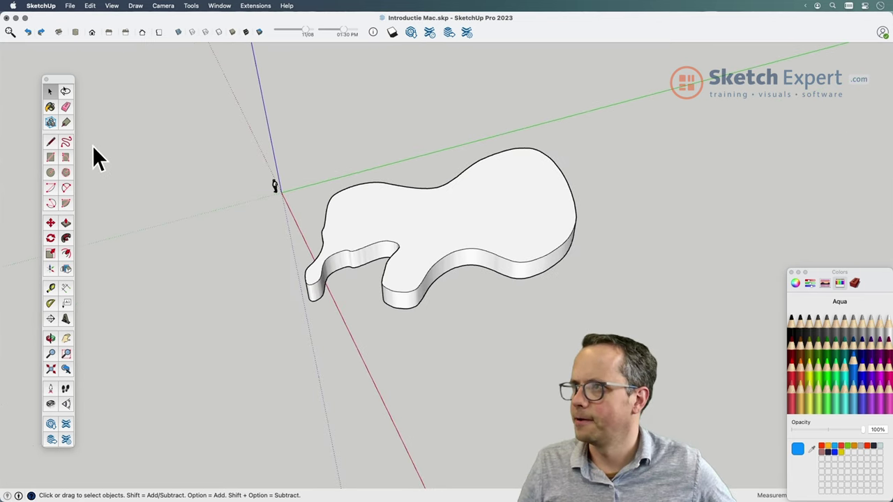
Draw a second closed freehand blob outline in front of the slab.
click(66, 144)
mouse_move(414, 392)
mouse_down()
mouse_move(737, 372)
mouse_move(652, 426)
mouse_move(505, 439)
mouse_move(414, 431)
mouse_move(412, 391)
mouse_up()
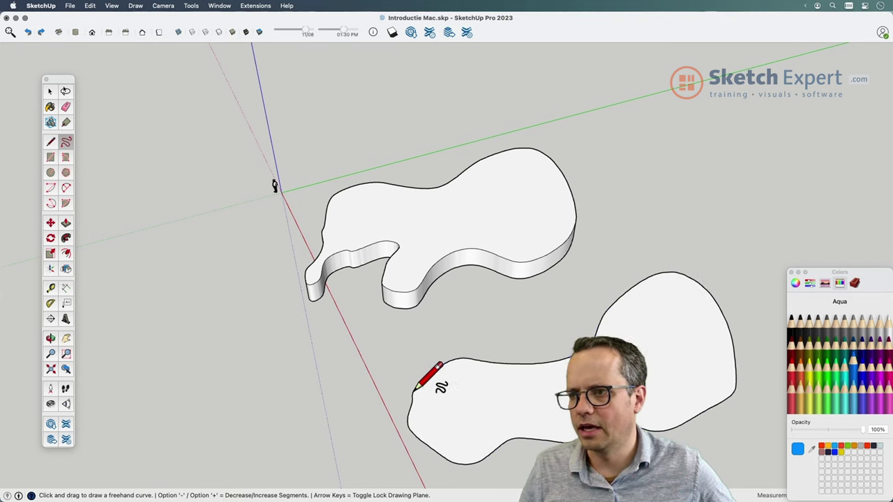
mouse_move(428, 372)
middle_down()
mouse_move(538, 415)
mouse_move(488, 392)
middle_up()
Draw a rectangle on open ground beside the blobs and push/pull it into a box.
key(r)
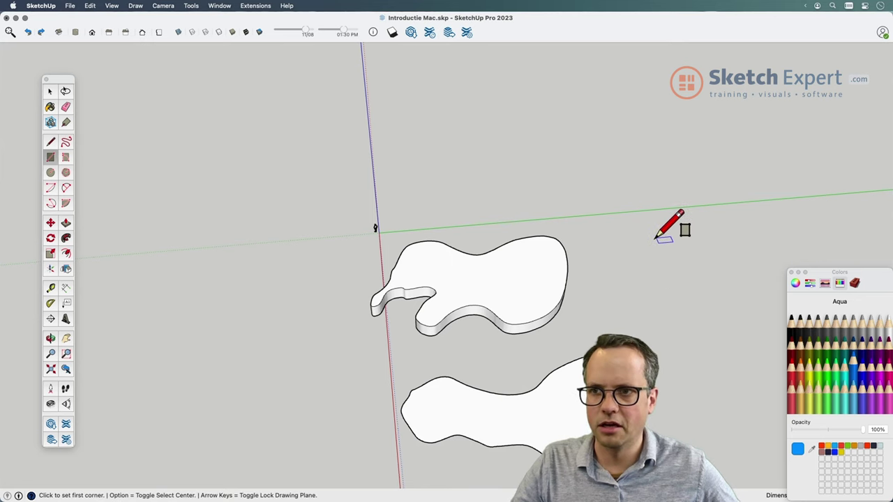
click(619, 239)
click(734, 284)
key(p)
click(705, 297)
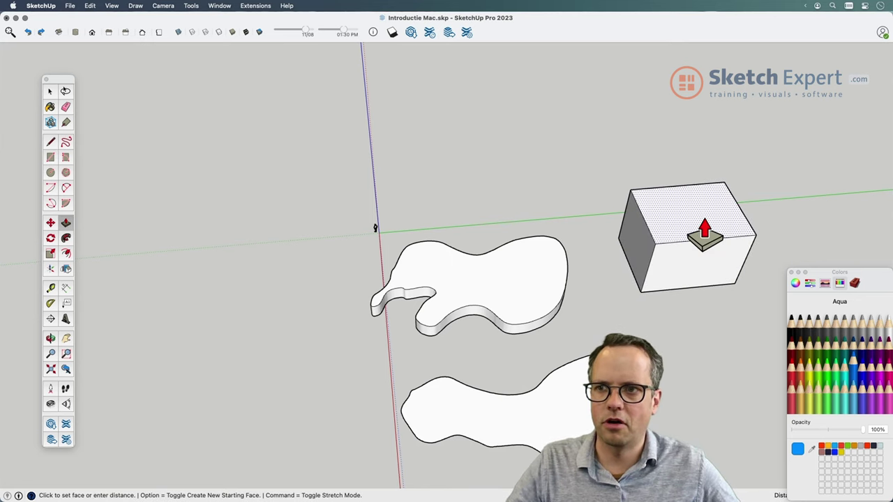
click(700, 235)
scroll(861, 255, up, 2)
scroll(861, 255, up, 3)
scroll(773, 273, up, 2)
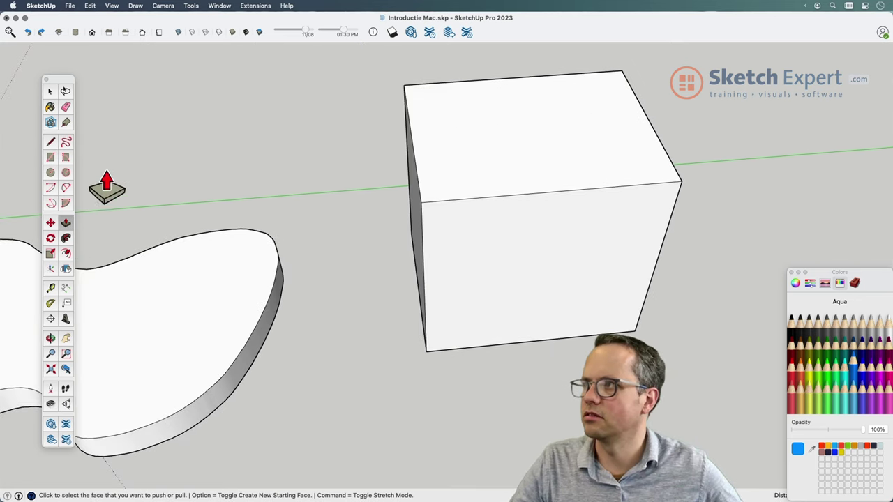
click(66, 141)
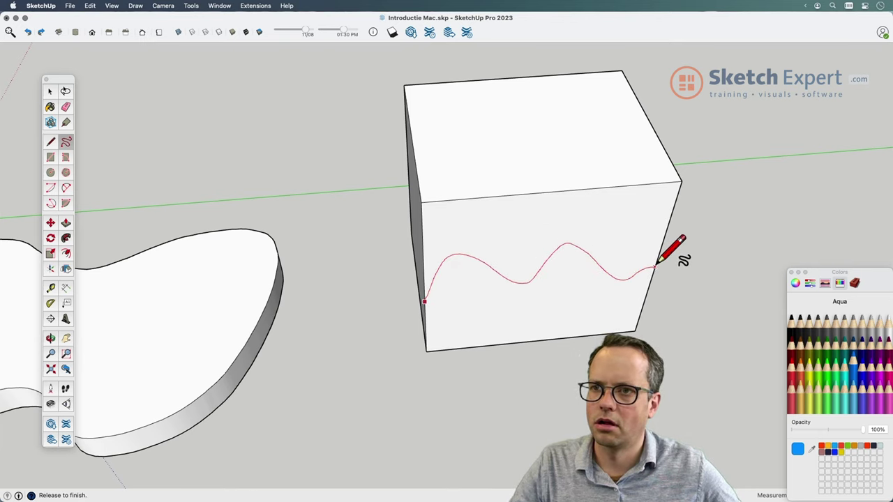
Draw wavy freehand curves across the box's front face and its adjacent side face.
drag(657, 265, 657, 266)
middle_drag(592, 293, 479, 293)
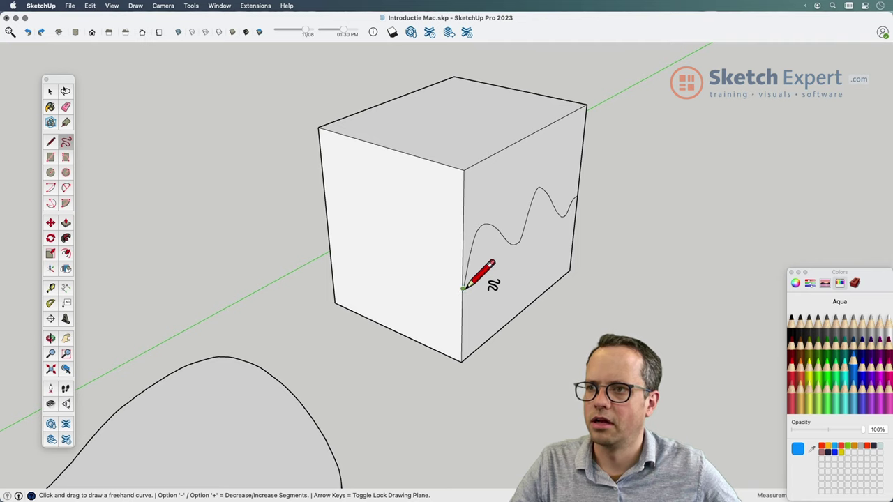
drag(462, 288, 422, 267)
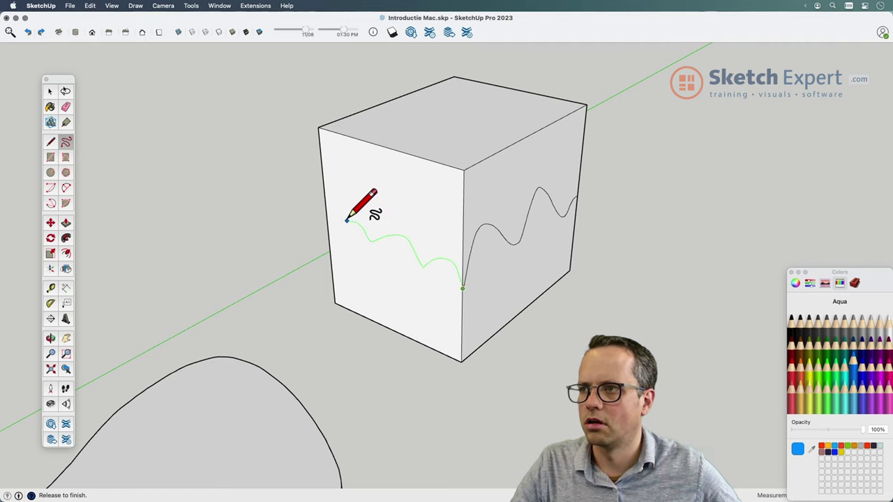
drag(326, 204, 324, 205)
scroll(358, 263, down, 4)
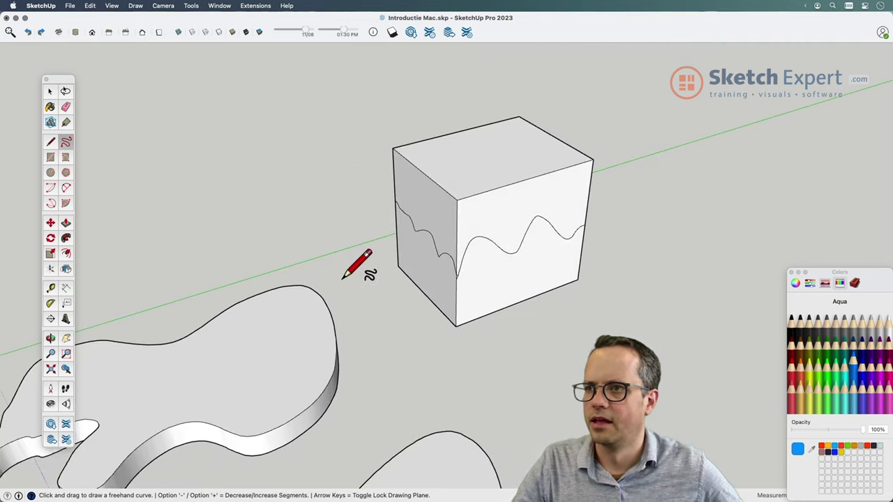
scroll(369, 259, down, 3)
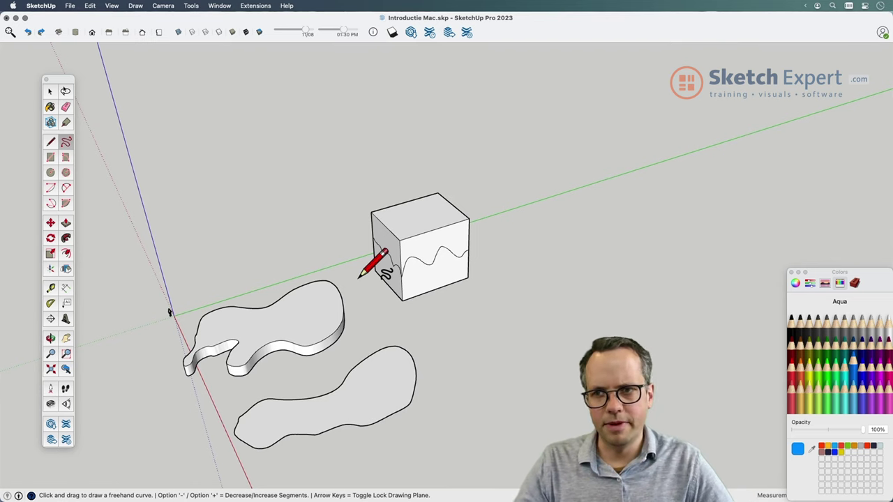
Draw a large rectangle on the ground in front of the blobs.
scroll(581, 293, down, 3)
scroll(489, 390, up, 2)
key(r)
click(450, 415)
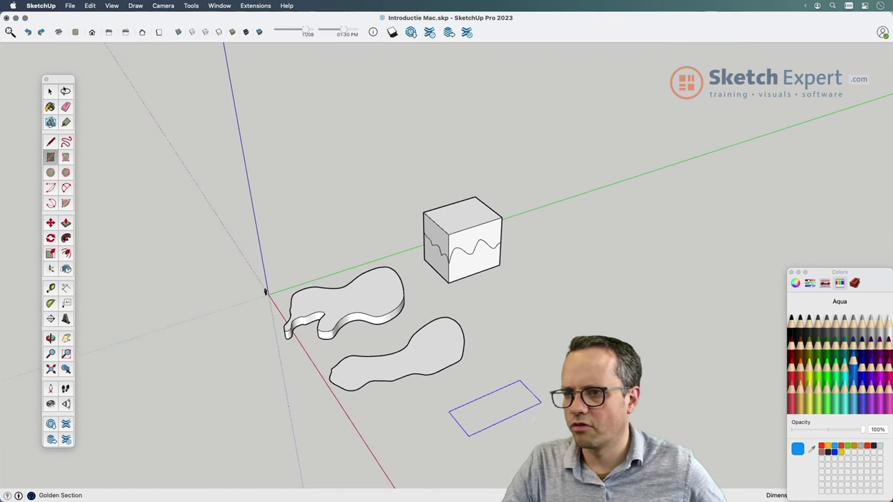
click(647, 400)
scroll(642, 417, up, 2)
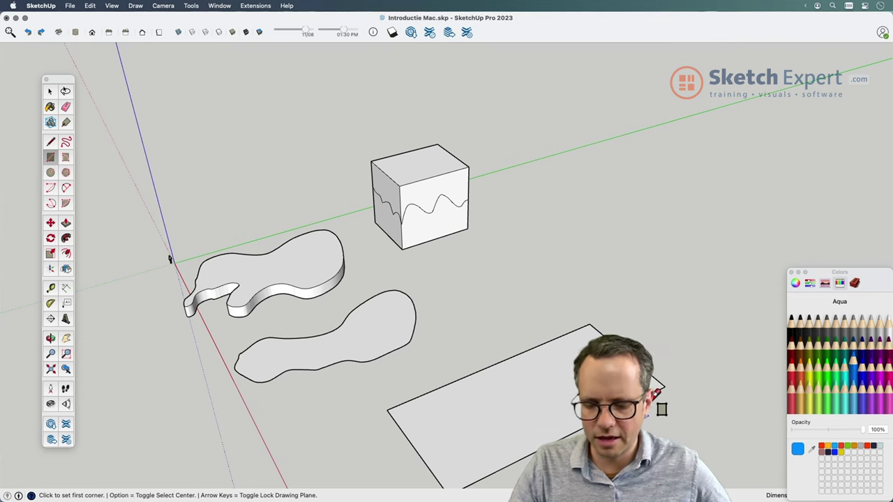
Draw a smaller rectangle on the plane and pull it up into a box.
click(482, 403)
click(587, 403)
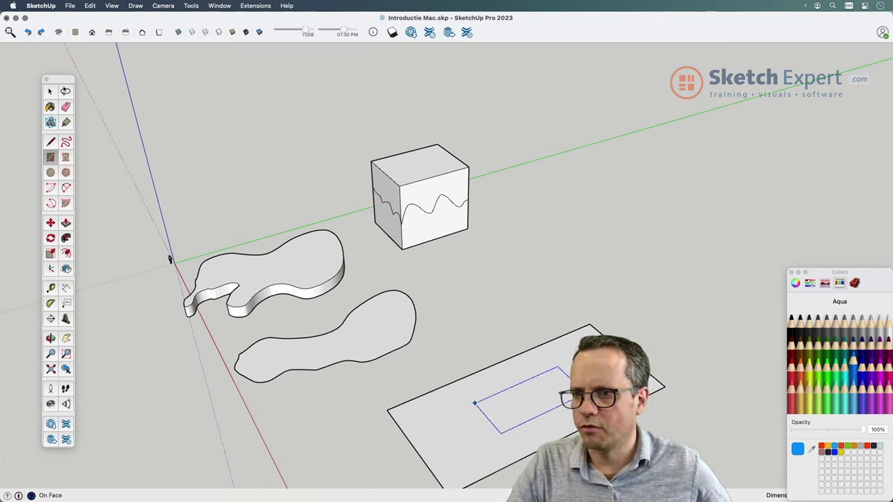
key(p)
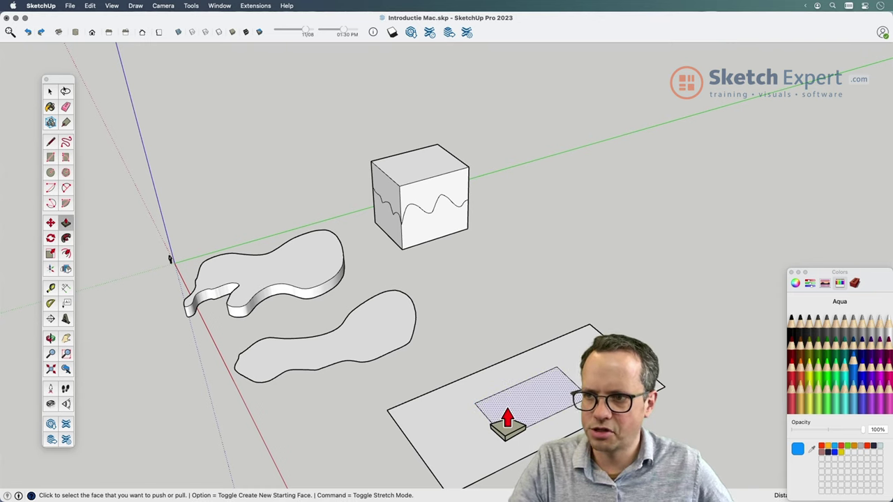
click(509, 390)
click(514, 346)
key(space)
Scale the box's top face inward about its centre, making a tapered block.
key(s)
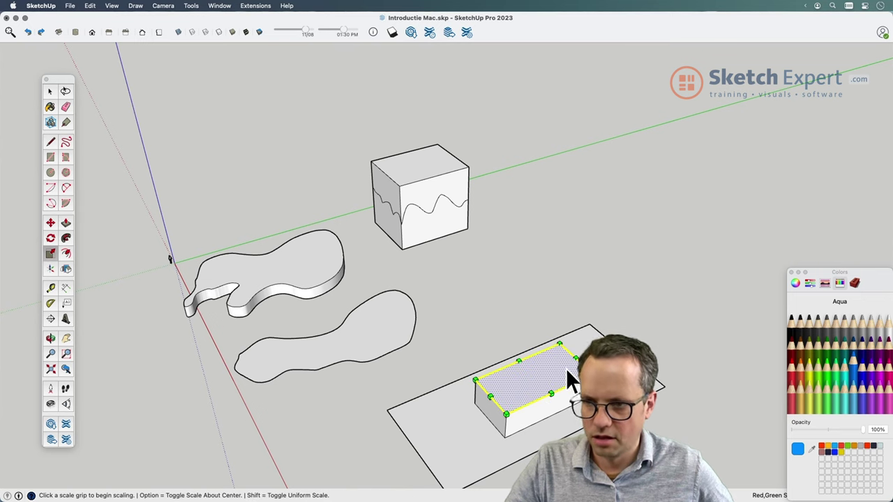
click(564, 376)
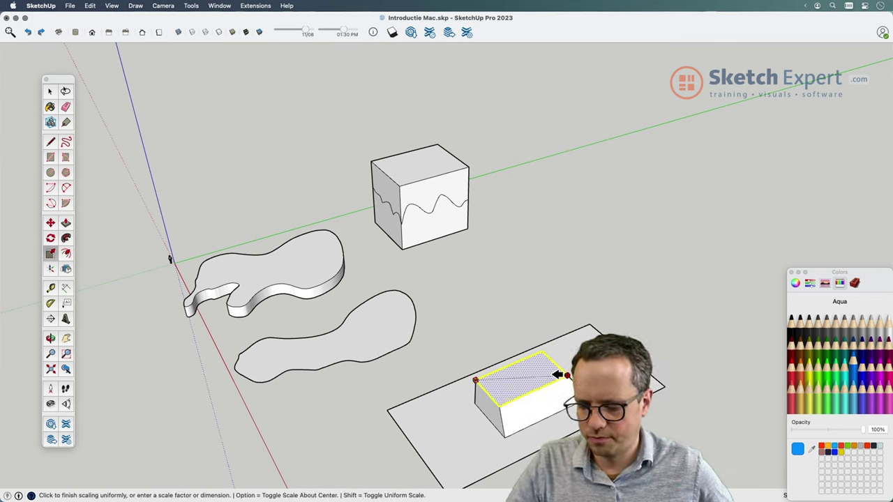
key(alt)
click(564, 375)
key(space)
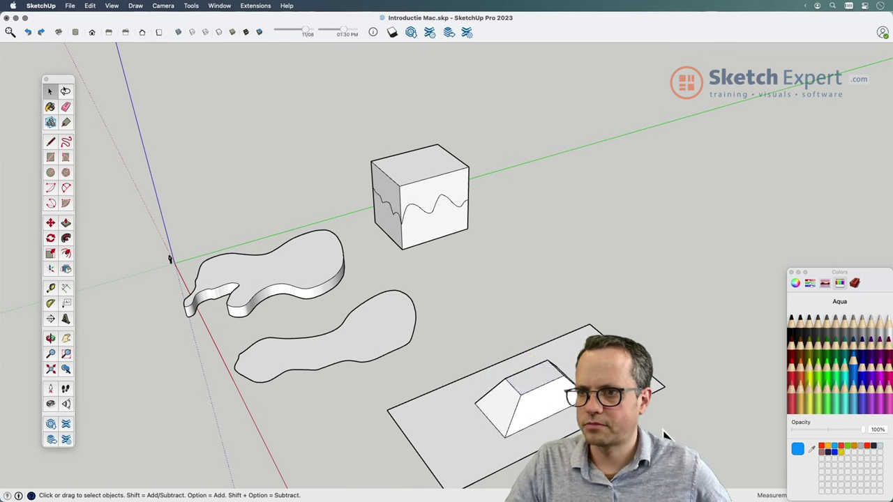
mouse_move(564, 375)
middle_down()
mouse_move(555, 408)
mouse_move(531, 397)
middle_up()
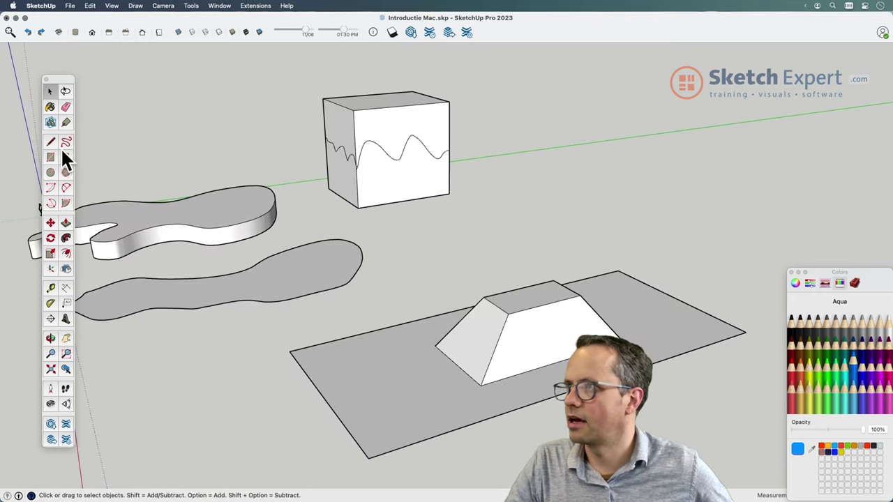
Draw a freehand curve from the plate's near edge over the tapered block to its right.
click(66, 142)
middle_drag(523, 365, 523, 379)
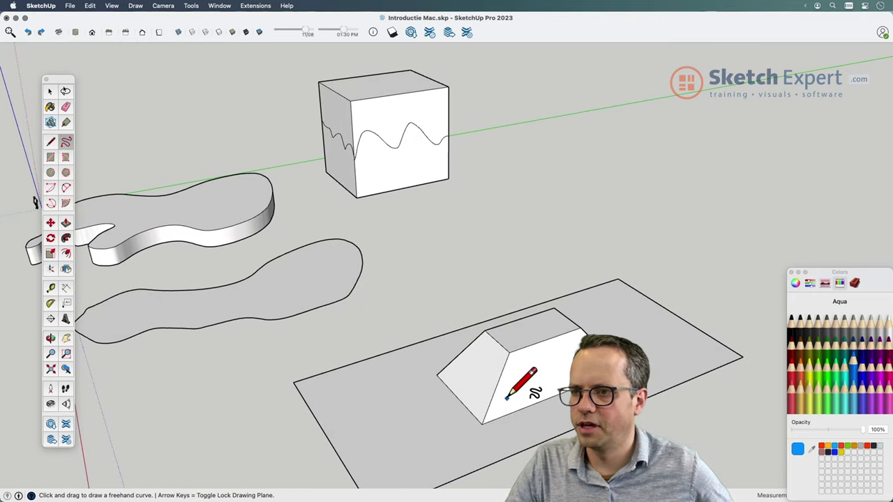
middle_drag(448, 424, 462, 426)
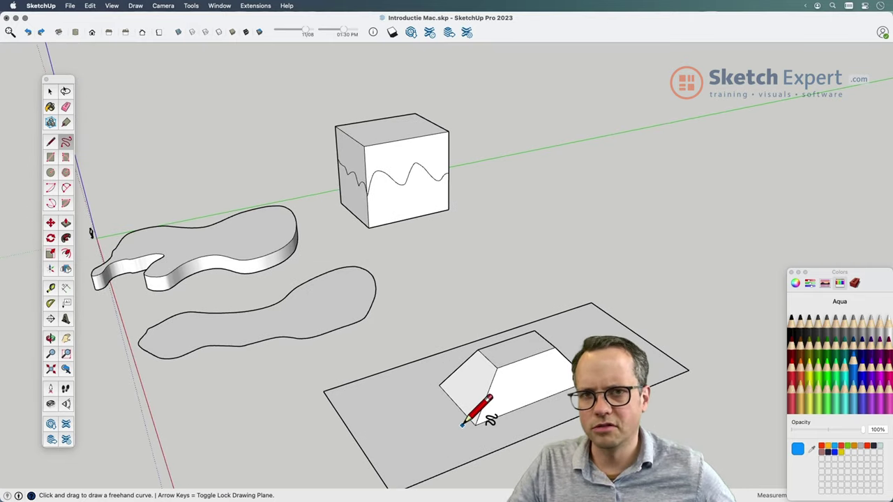
mouse_move(478, 412)
middle_down()
mouse_move(538, 435)
mouse_move(423, 373)
mouse_move(386, 410)
middle_up()
drag(374, 412, 419, 394)
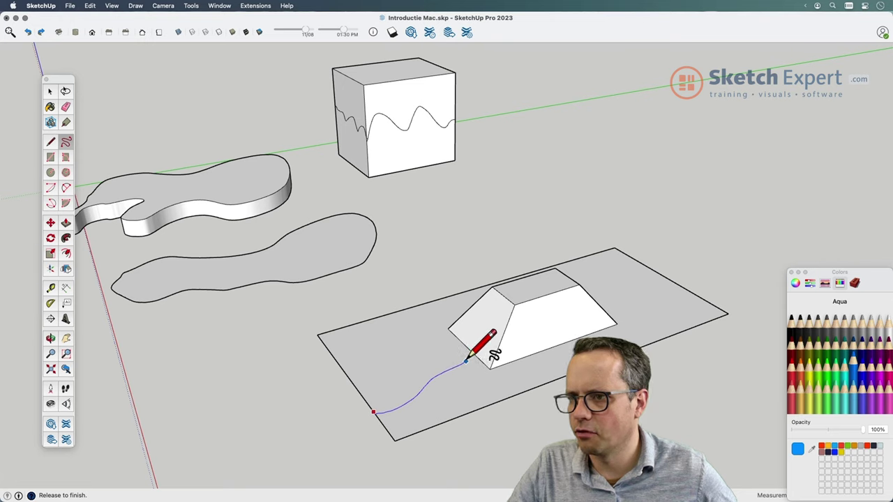
mouse_move(480, 345)
mouse_down()
mouse_move(500, 311)
mouse_move(522, 296)
mouse_move(554, 300)
mouse_move(577, 322)
mouse_move(595, 312)
mouse_up()
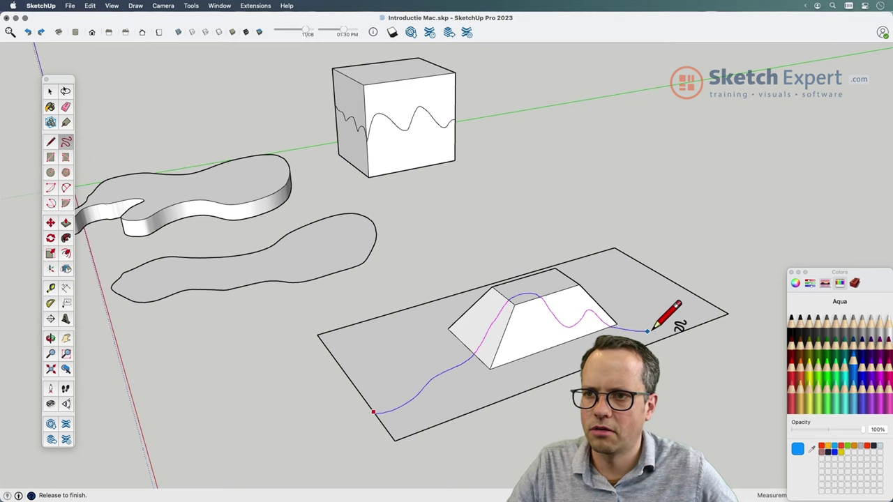
drag(687, 321, 729, 314)
key(space)
Bring up the colour materials panel and move it nearer the model.
mouse_move(679, 390)
middle_down()
mouse_move(103, 131)
mouse_move(706, 375)
middle_up()
click(873, 348)
drag(878, 288, 807, 257)
click(797, 352)
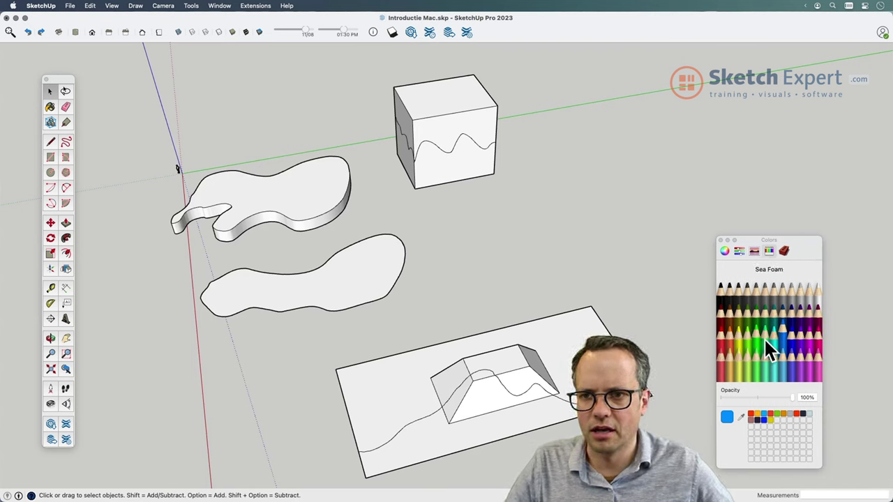
Paint the plate's lower part and the block's front sloped face Sea Foam green.
click(766, 337)
click(535, 419)
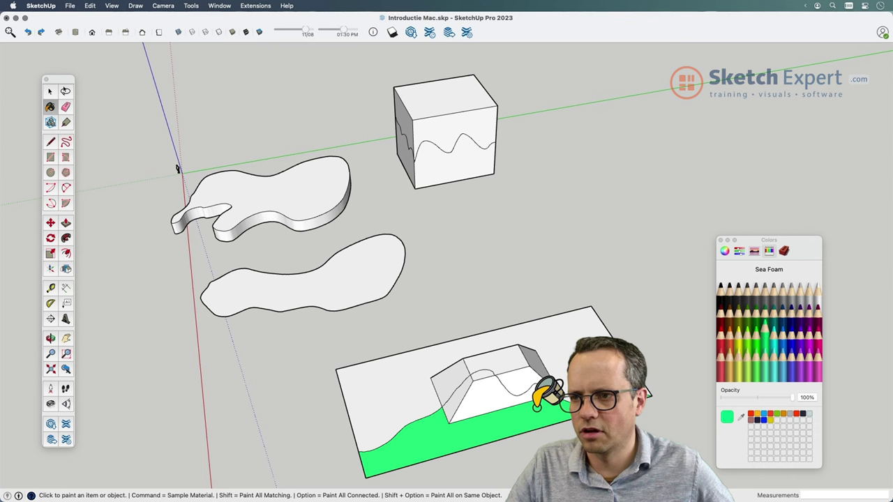
click(457, 401)
scroll(459, 370, up, 3)
scroll(459, 371, up, 2)
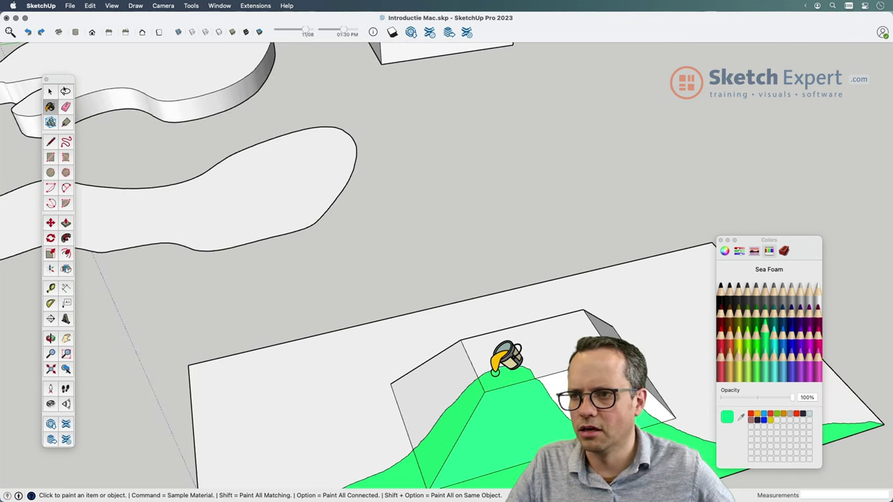
Paint the block's upper faces and the plate's remaining white part Tangerine orange.
click(730, 340)
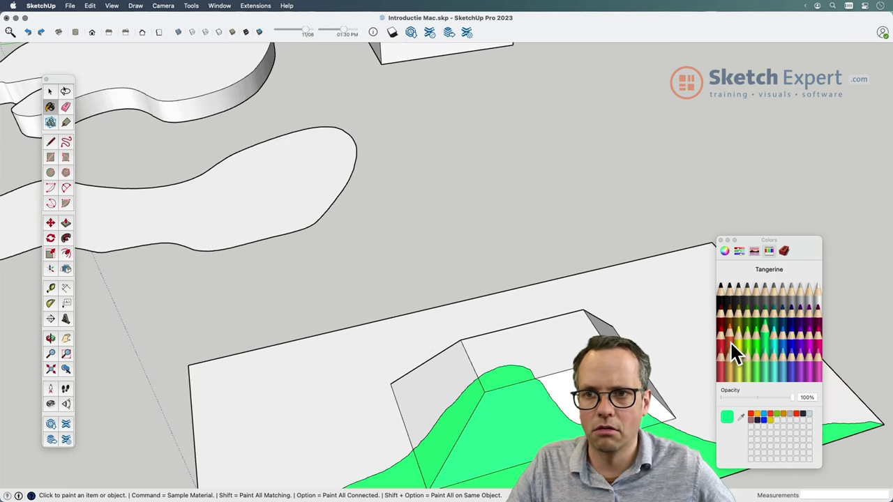
click(653, 374)
click(488, 363)
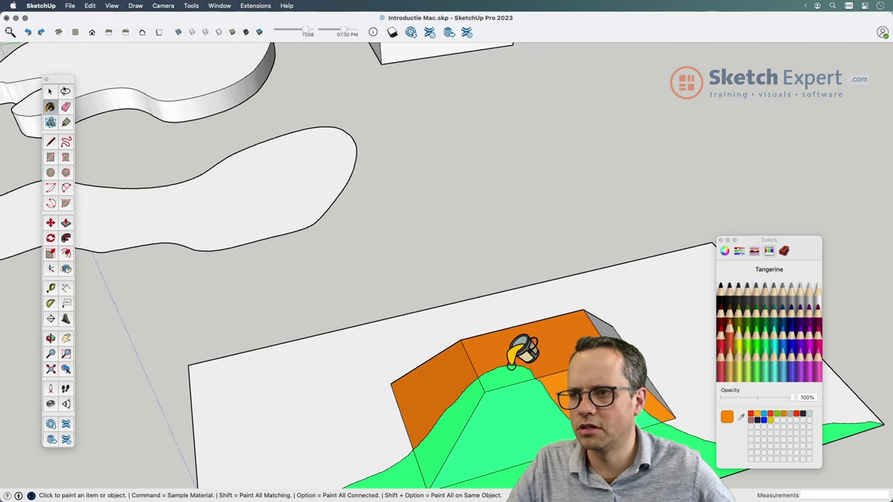
scroll(520, 360, down, 3)
scroll(496, 369, down, 2)
click(446, 389)
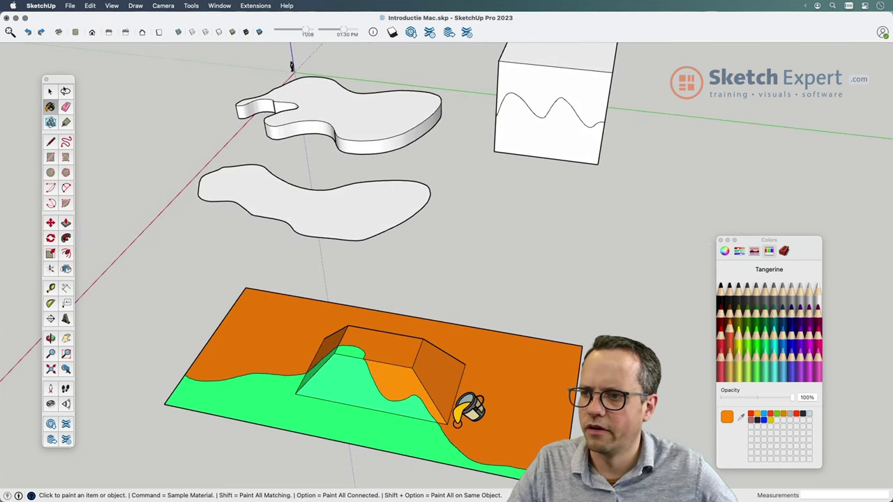
mouse_move(463, 408)
middle_down()
mouse_move(515, 359)
mouse_move(541, 373)
mouse_move(491, 404)
middle_up()
key(space)
scroll(407, 414, up, 3)
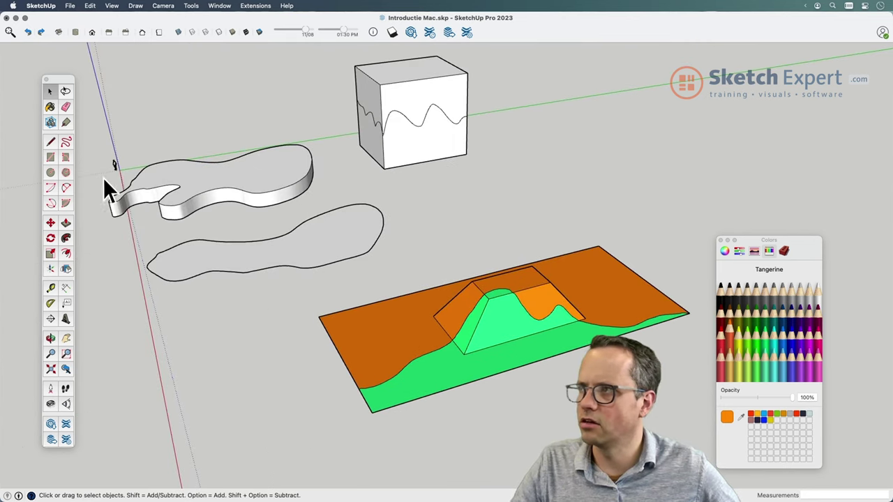
click(67, 141)
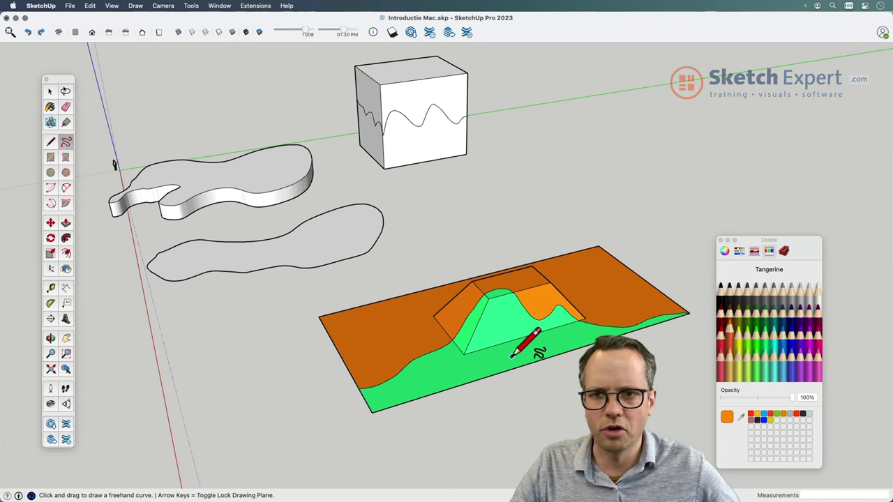